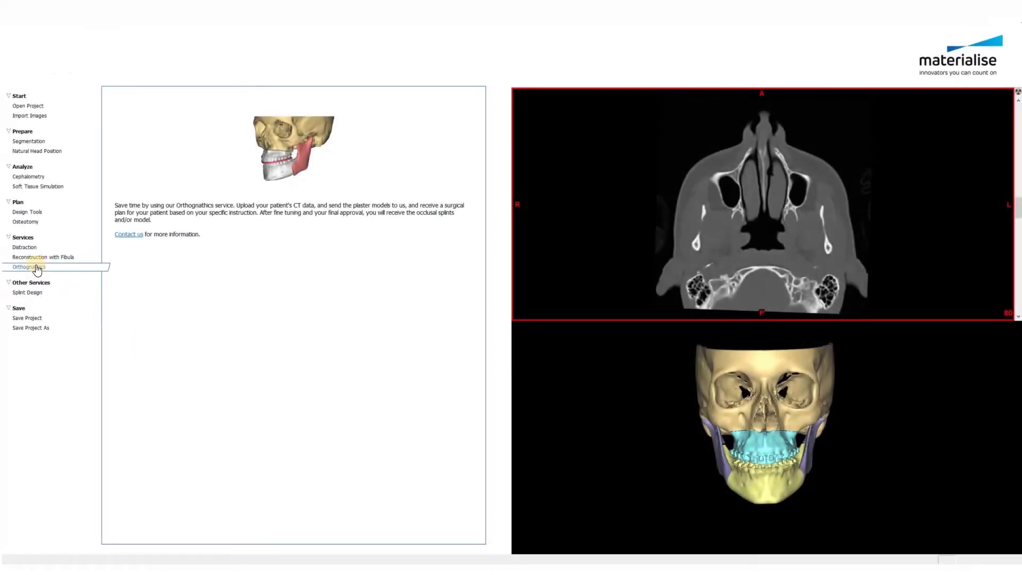
Open the Orthognathic wizard at Step 5: Reposition and enlarge the 3D view to fill the workspace.
double_click(39, 268)
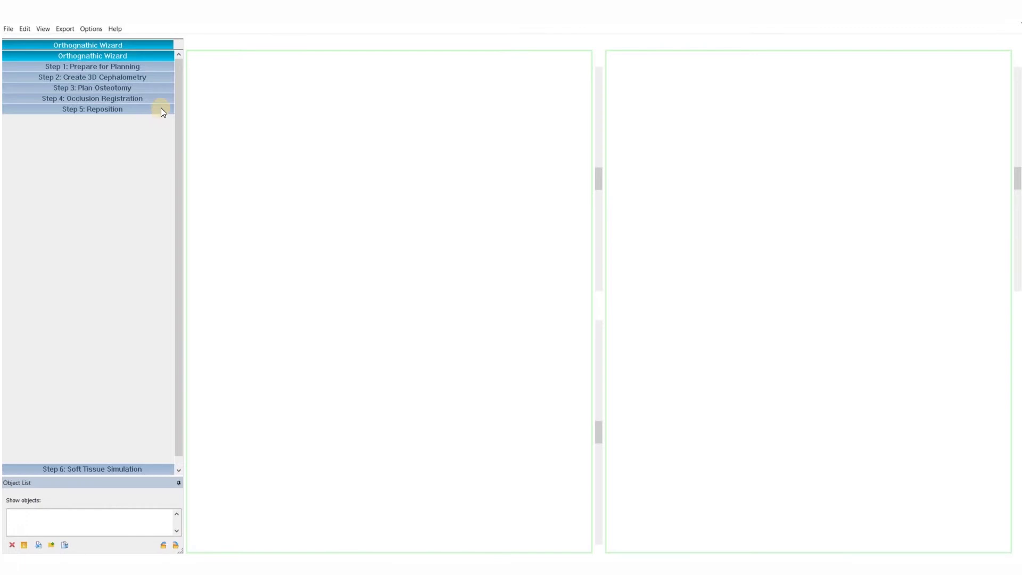
left_click_drag(177, 121, 176, 165)
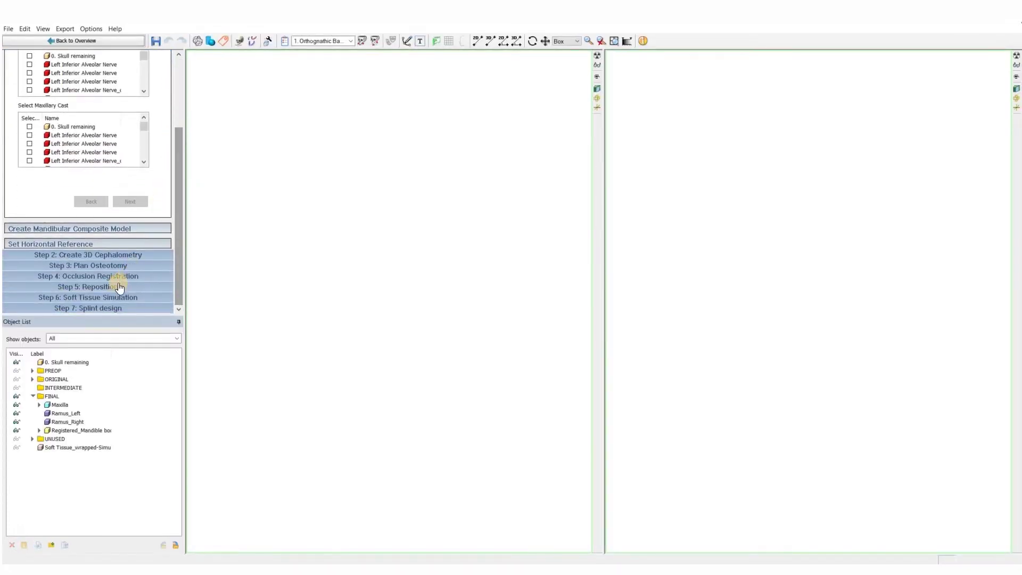
left_click(96, 287)
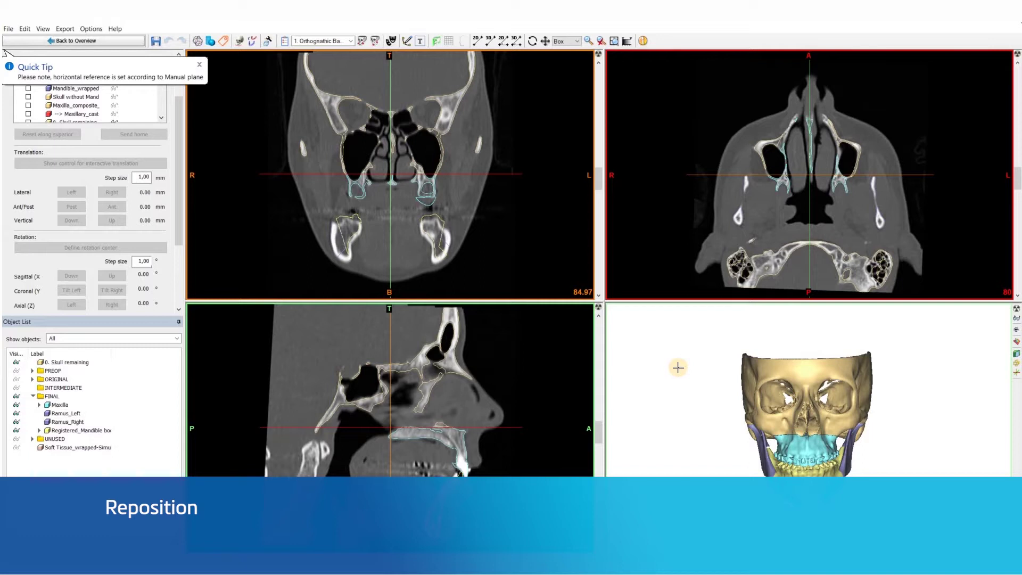
double_click(631, 349)
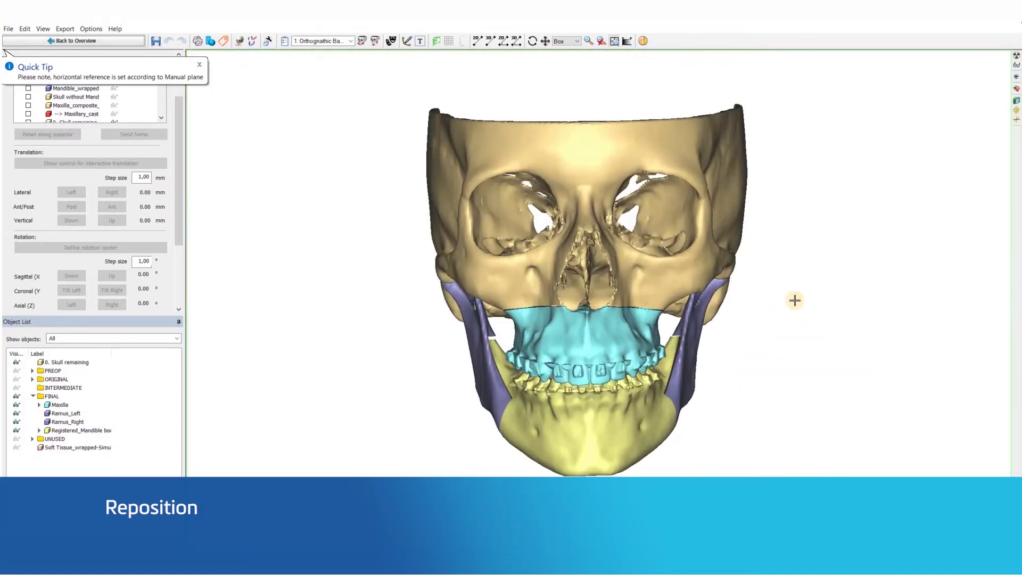
View the 3D skull from the right side and from the front.
left_click(1017, 79)
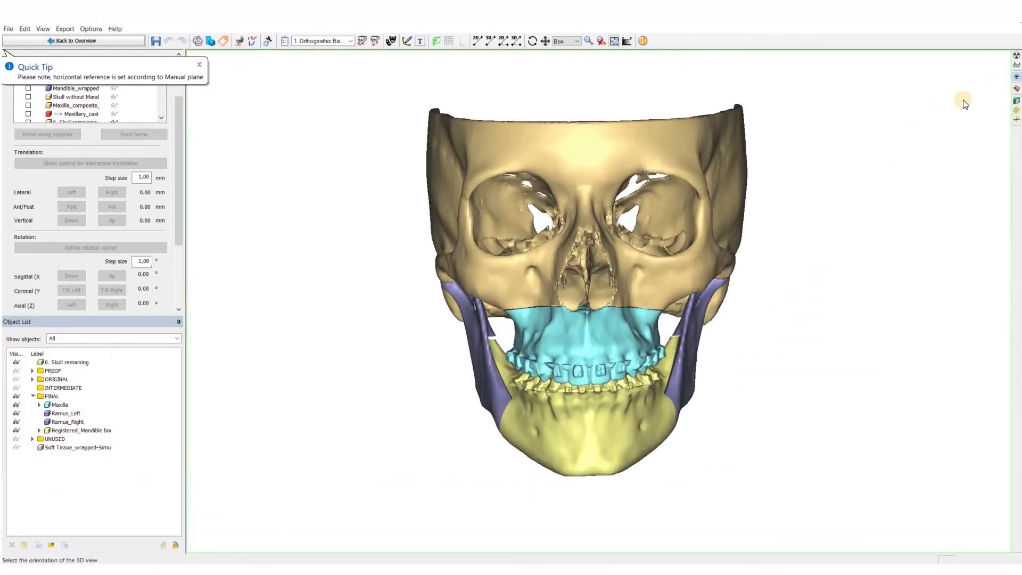
left_click(961, 106)
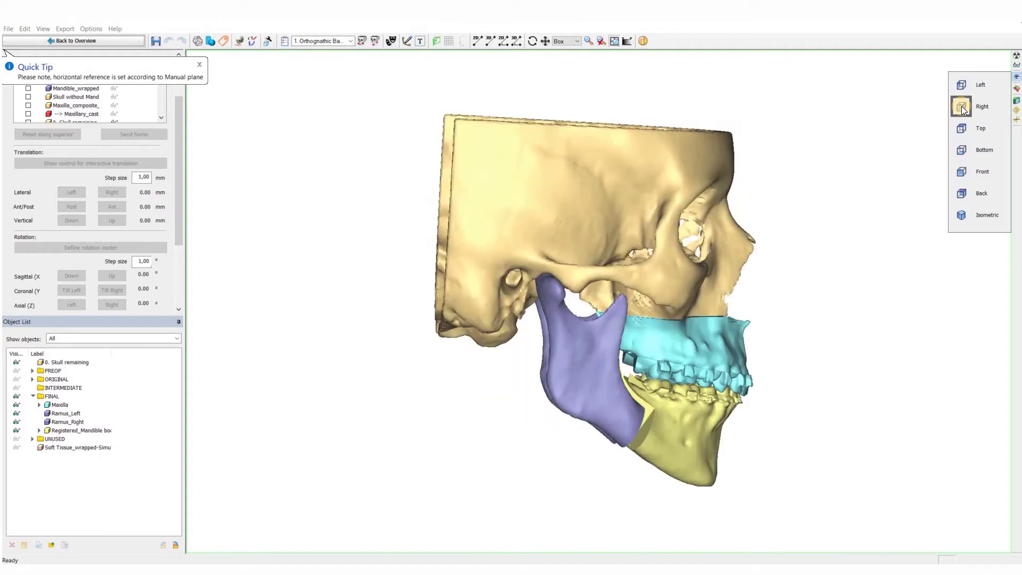
left_click(962, 171)
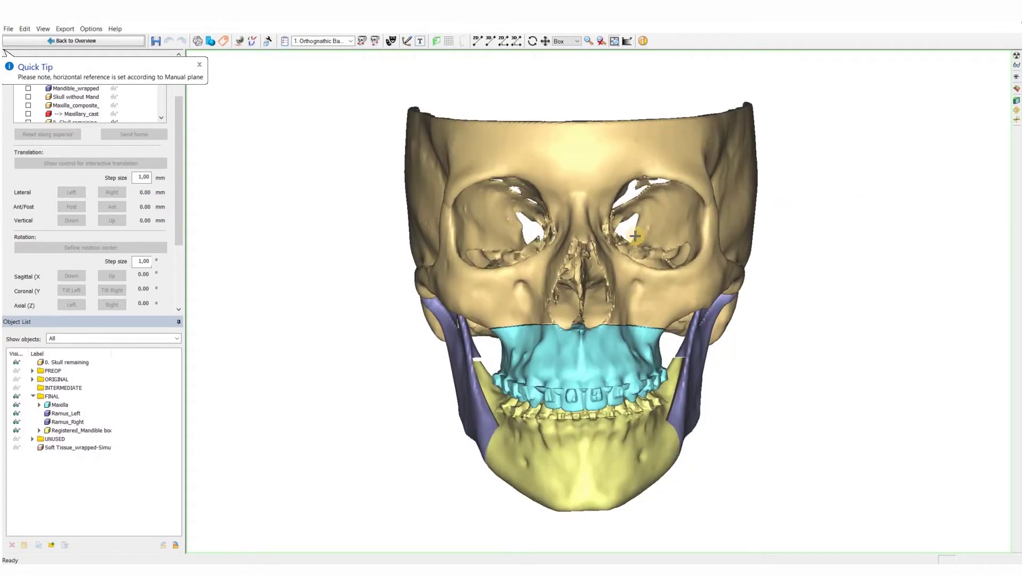
Dismiss the quick tip and select the maxilla and the registered mandible body with their linked teeth and nerves for repositioning.
left_click(199, 63)
left_click(110, 68)
left_click(109, 68)
left_click(28, 88)
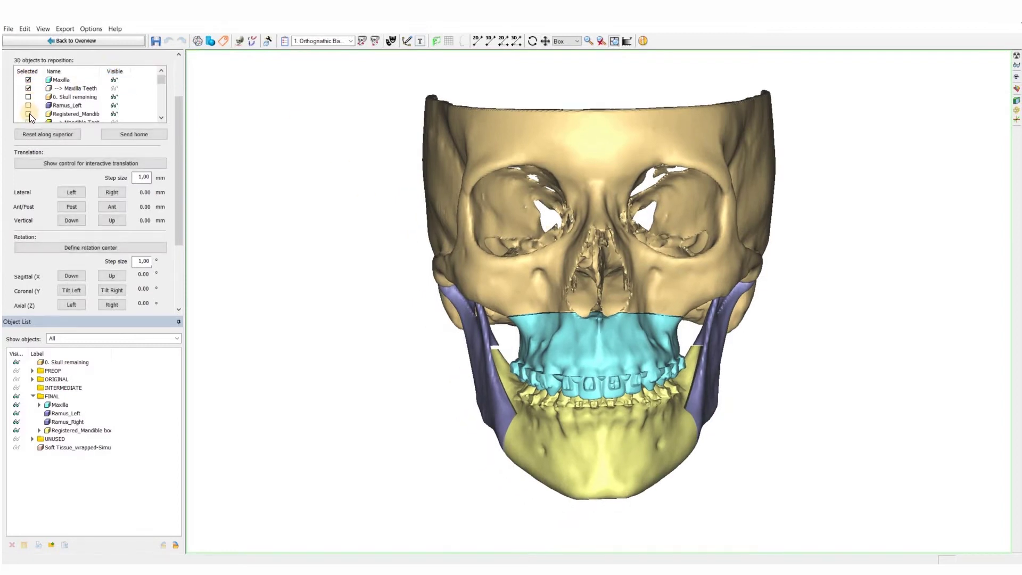
scroll(78, 93, "down", 1)
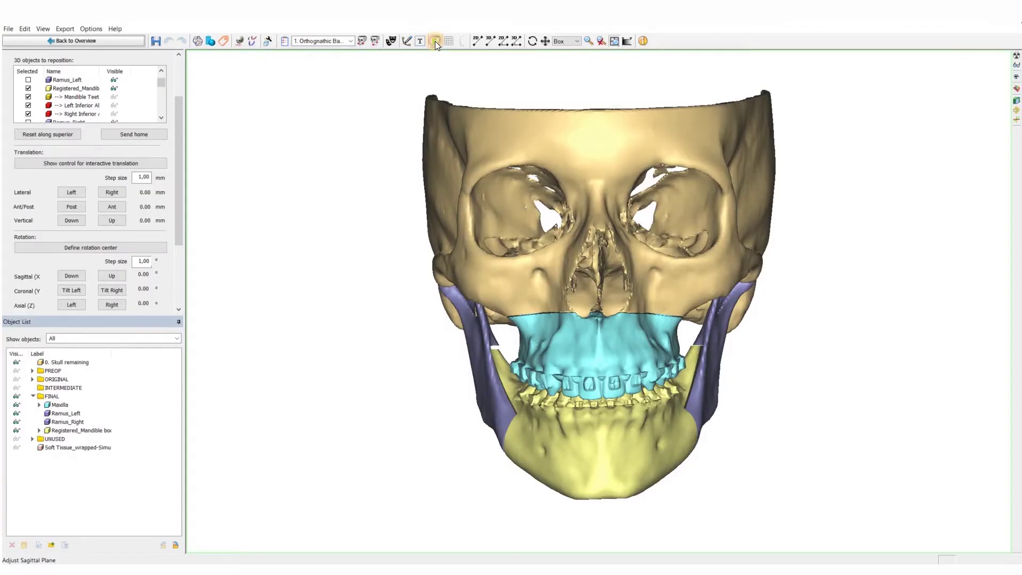
Display the vertical midline reference and translate the selected segments laterally to the right by 1 mm and a further 0.2 mm.
left_click(436, 40)
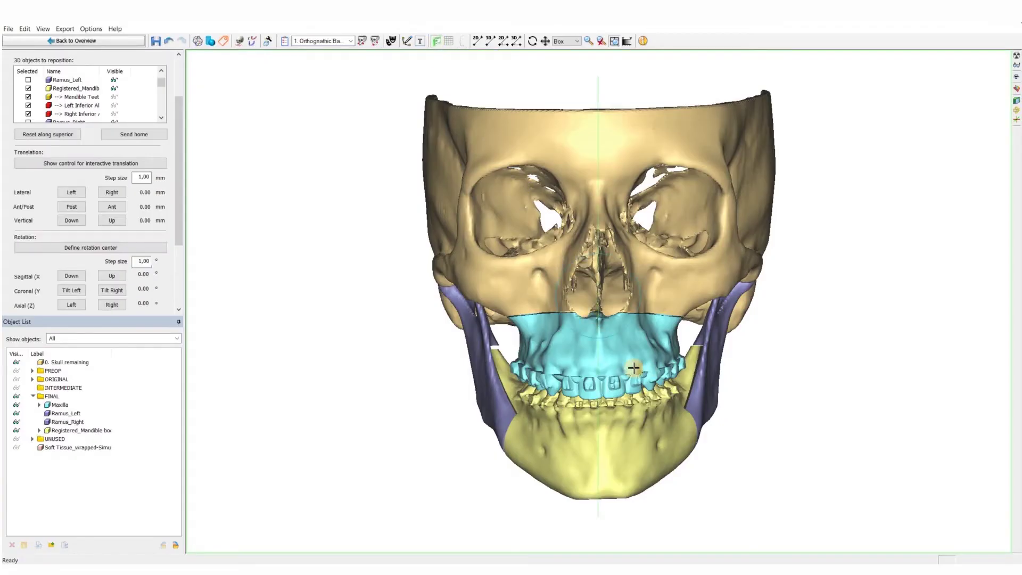
scroll(634, 368, "up", 5)
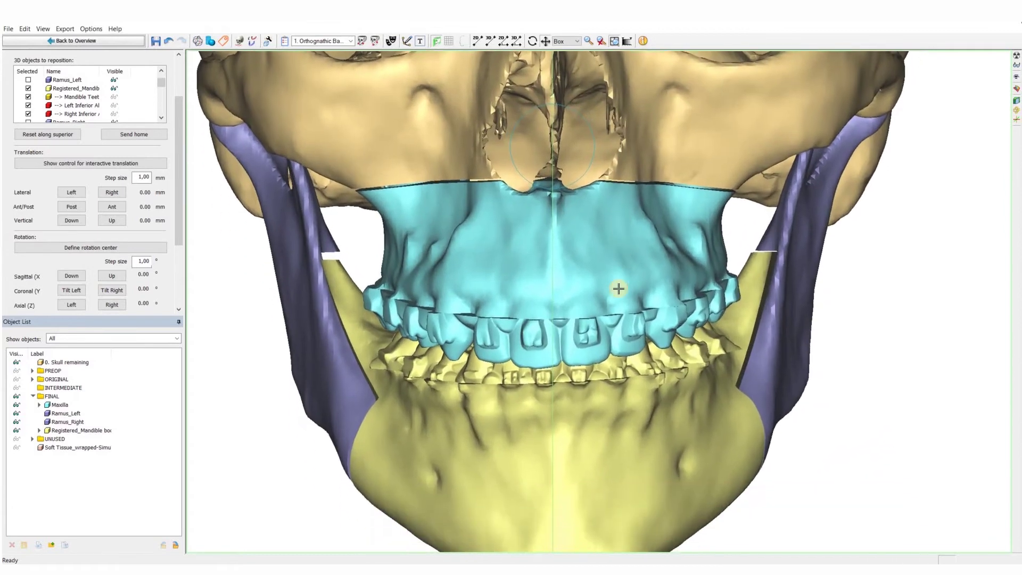
scroll(619, 288, "up", 4)
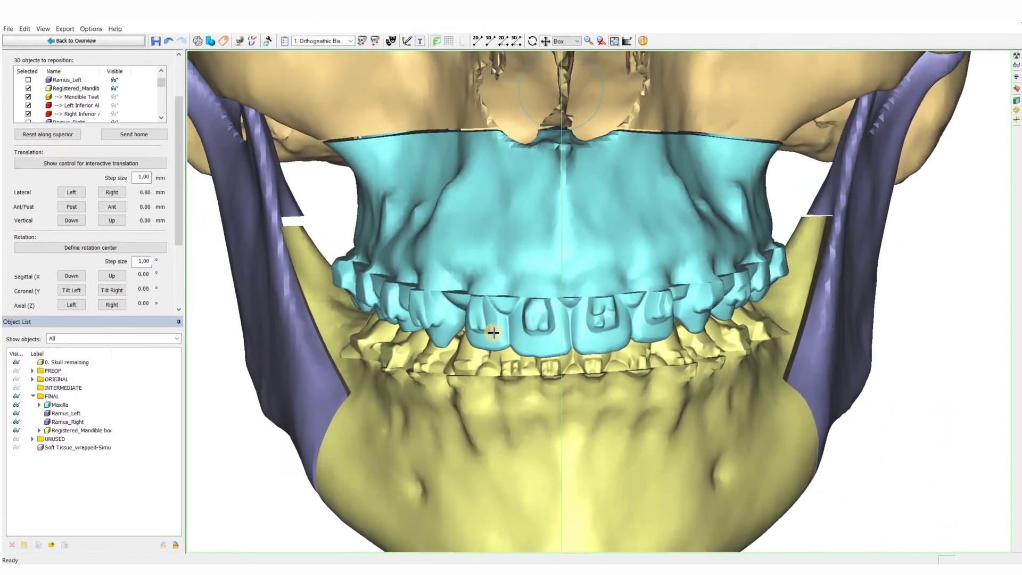
left_click(113, 192)
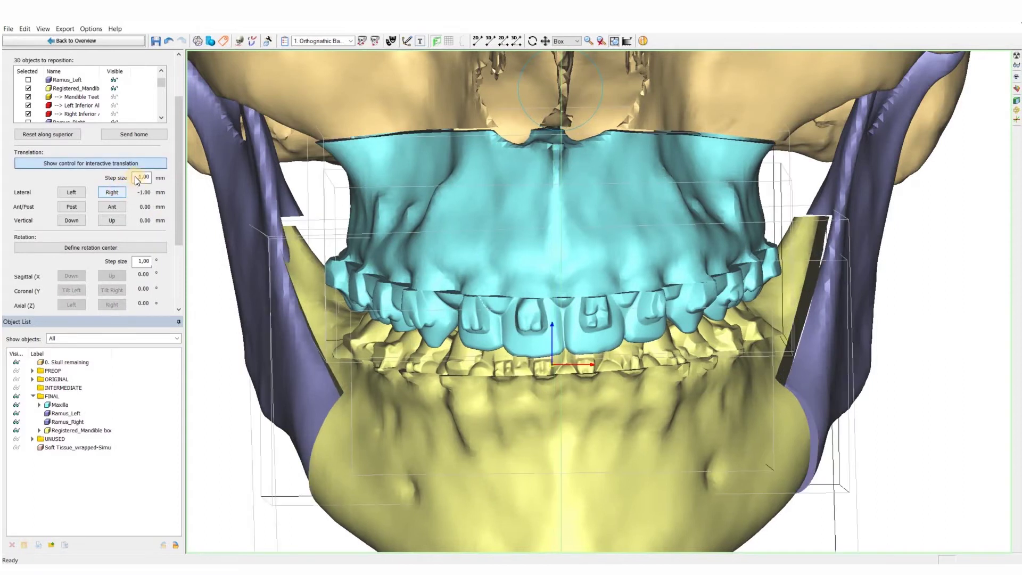
type("0,2")
left_click(114, 191)
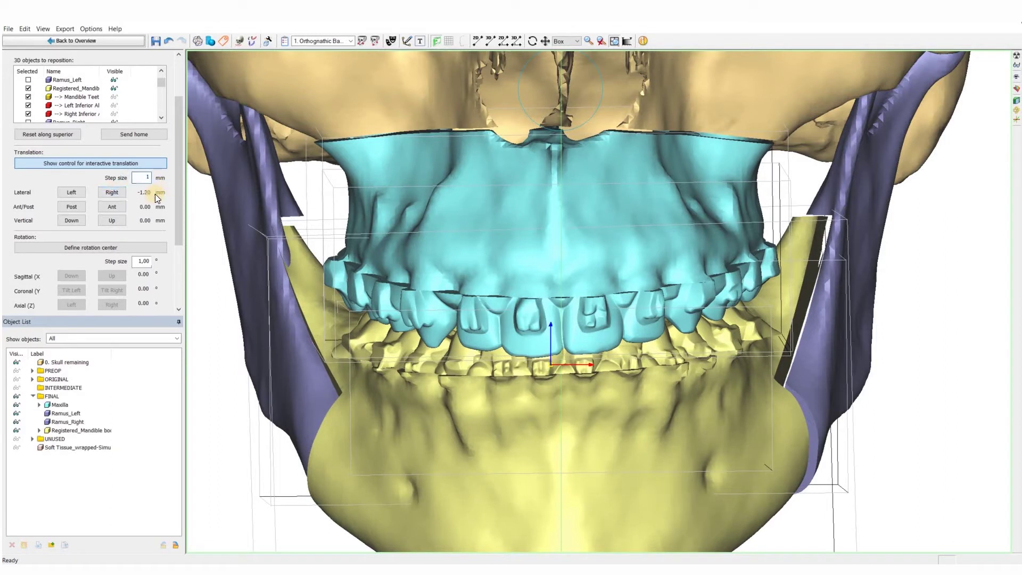
Switch the active analysis to 2. Cant Correction and show its landmarks and measurements on the 3D skull.
scroll(567, 258, "down", 5)
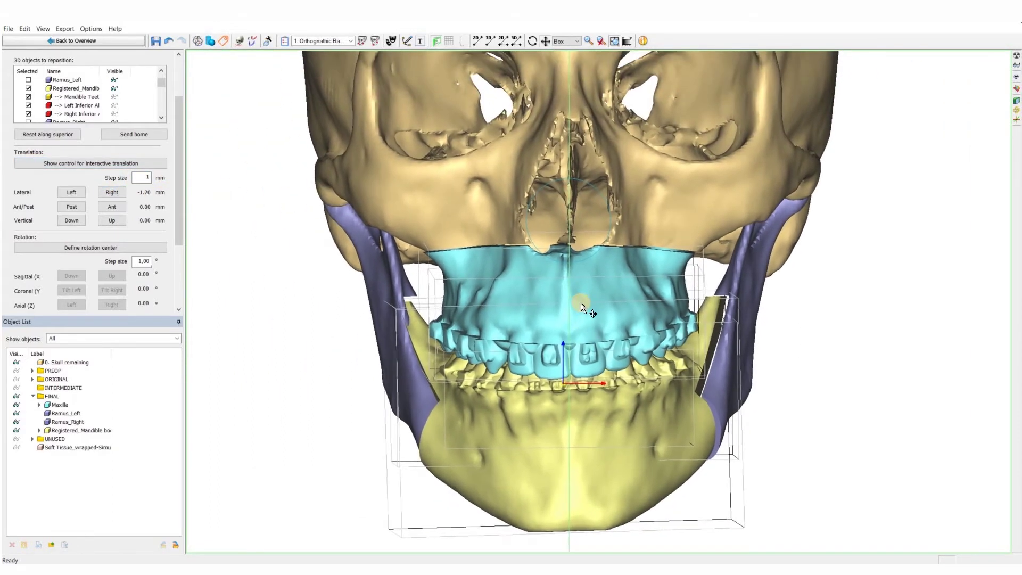
left_click(349, 40)
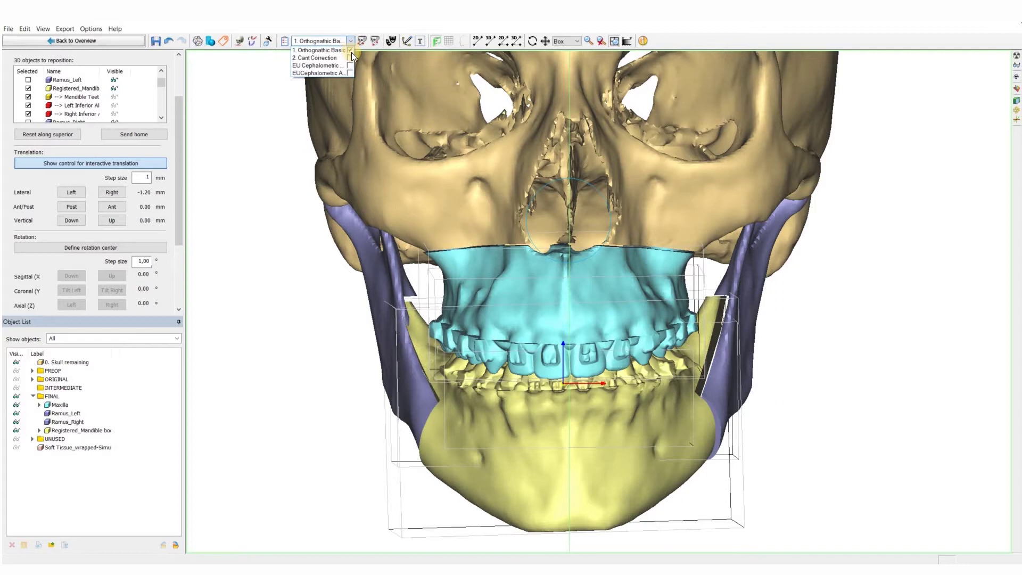
left_click(350, 58)
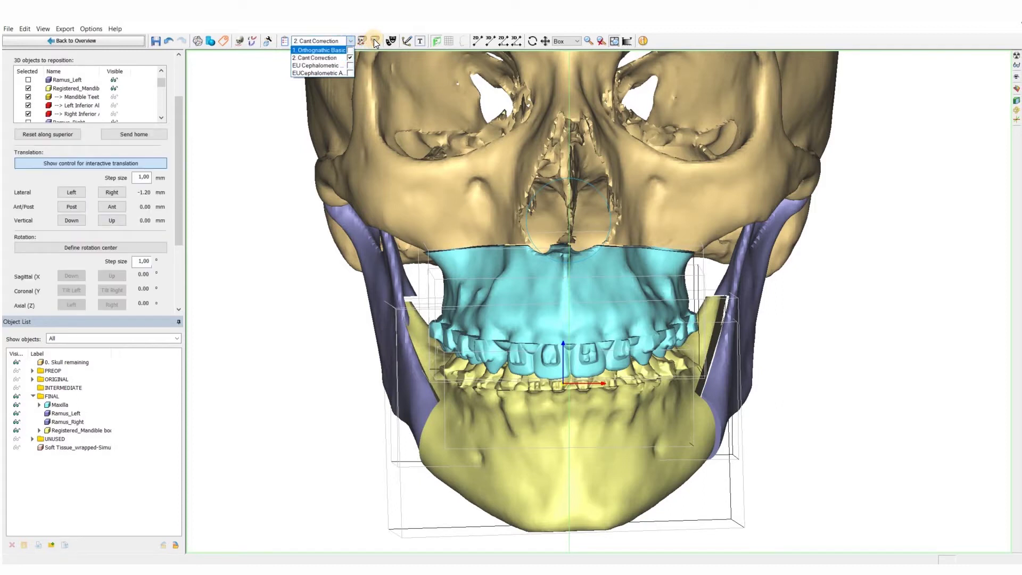
left_click(375, 41)
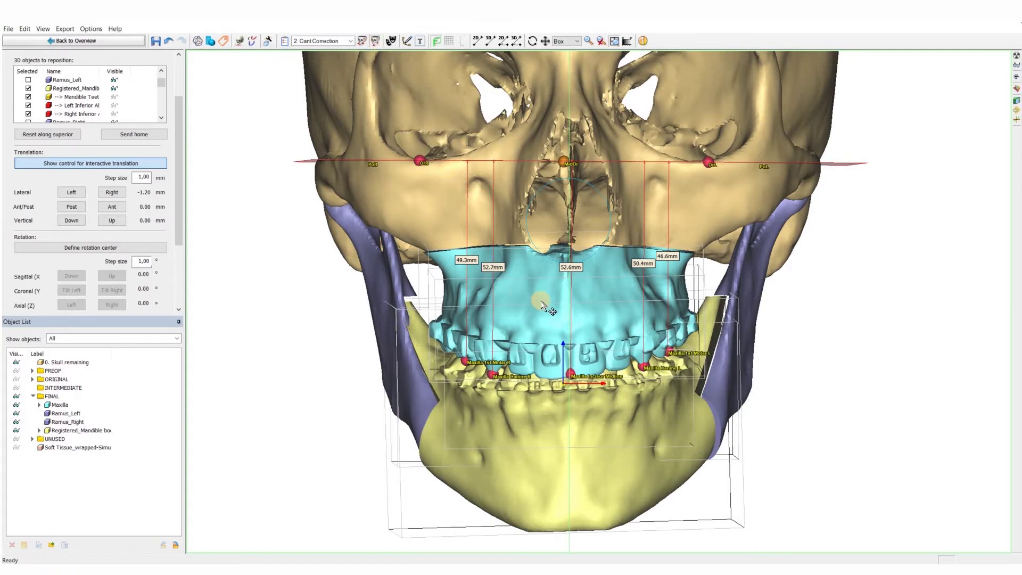
scroll(543, 303, "up", 3)
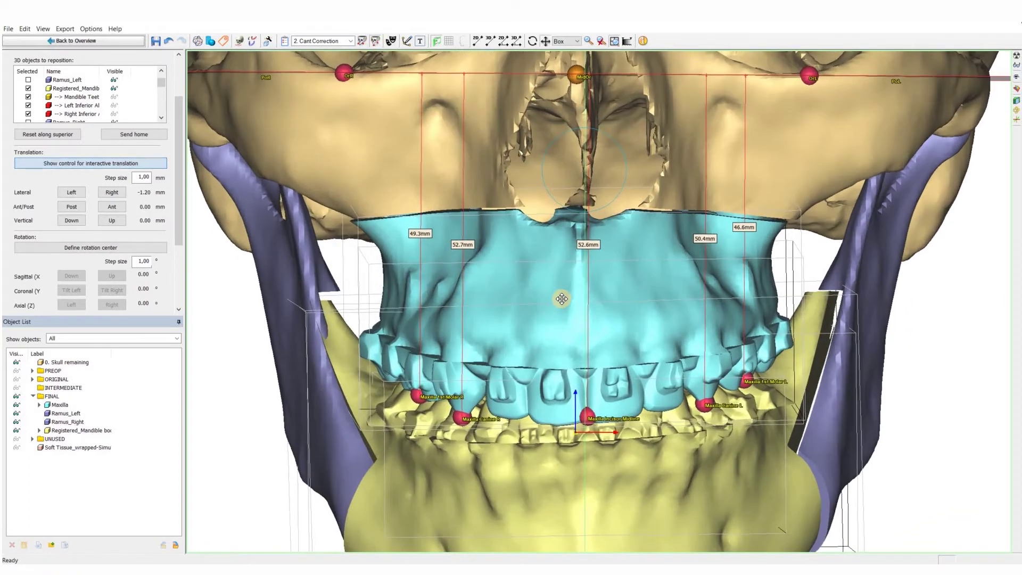
scroll(561, 298, "up", 1)
left_click(562, 302)
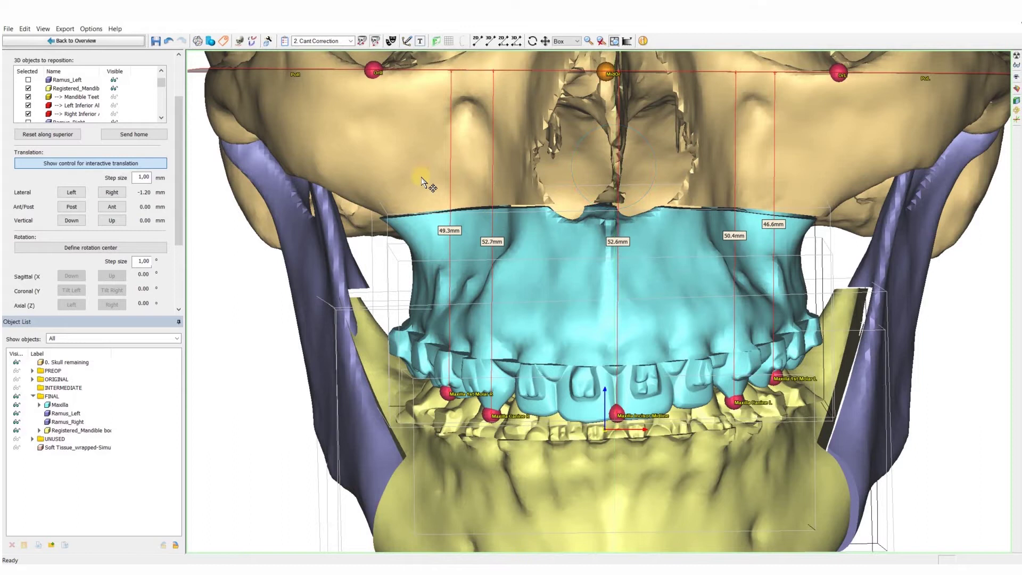
Restrict the motion to Rotate Around Point, with the Maxilla Incisor Midline point as the center of rotation.
left_click(108, 250)
scroll(178, 258, "down", 2)
left_click(47, 267)
left_click(37, 287)
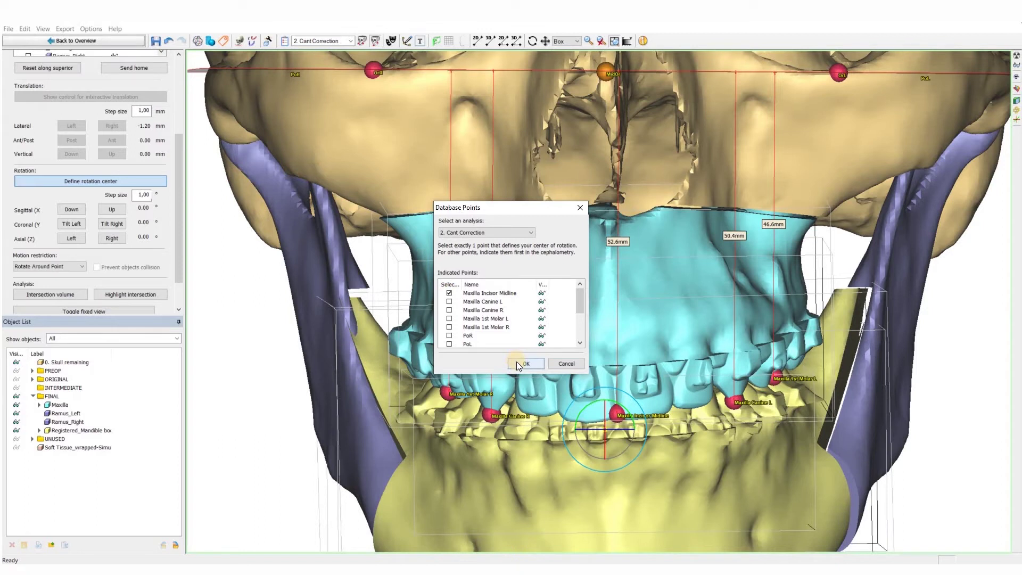
left_click(519, 363)
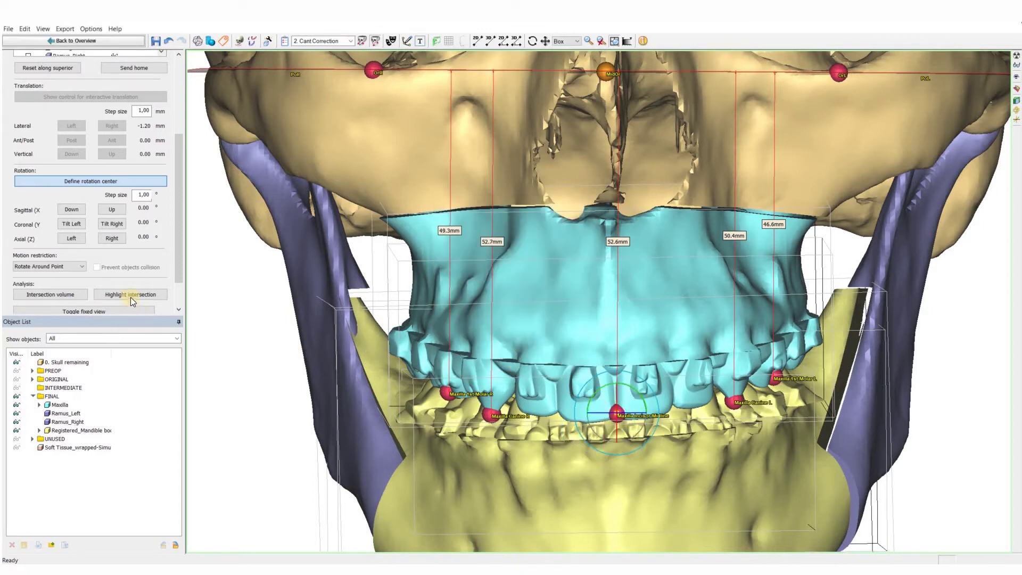
Tilt the selected segments 2° to the left in the coronal direction and hide the cant measurements.
left_click(75, 225)
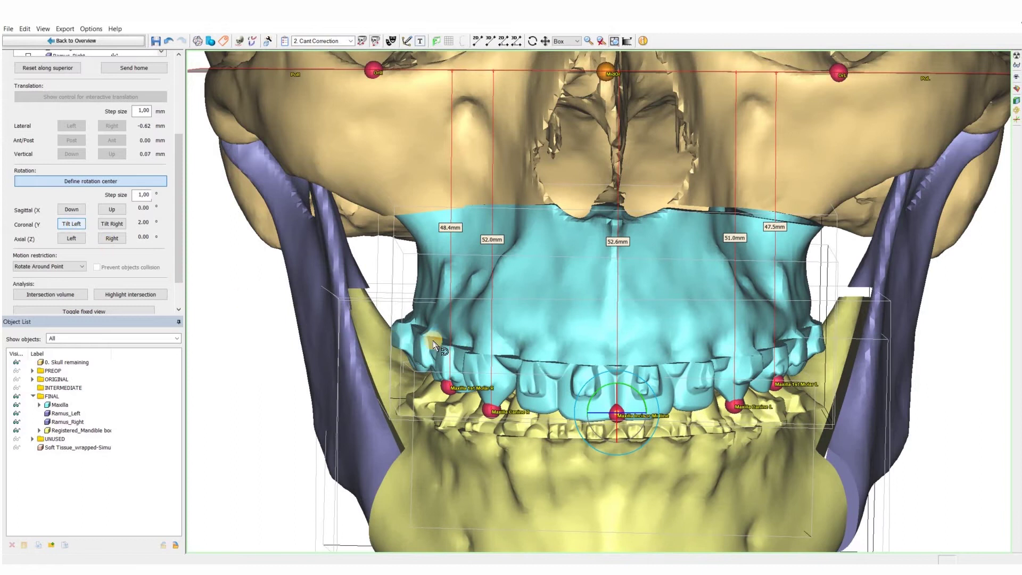
scroll(540, 300, "down", 5)
middle_click_drag(540, 297, 560, 304)
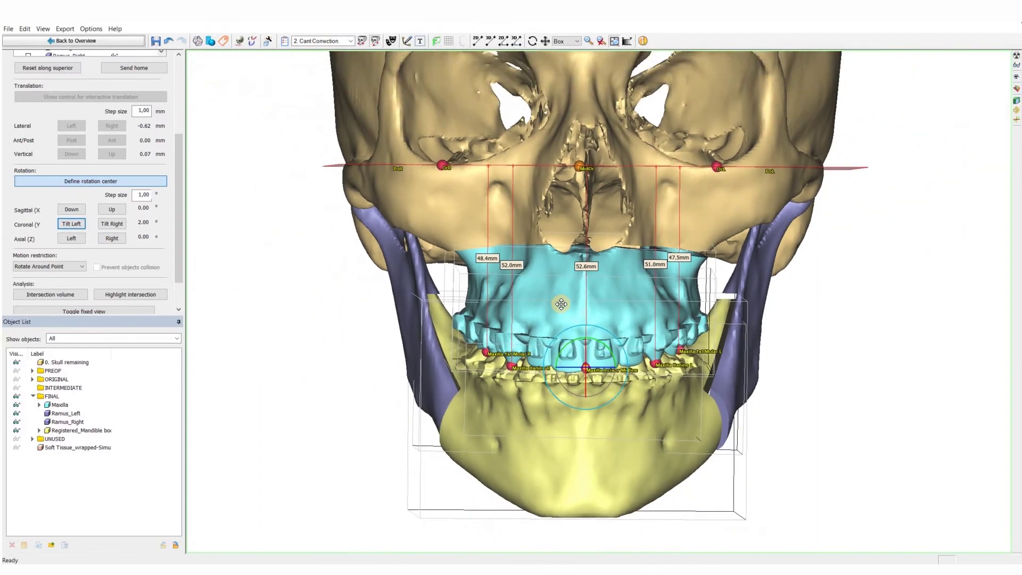
left_click(375, 41)
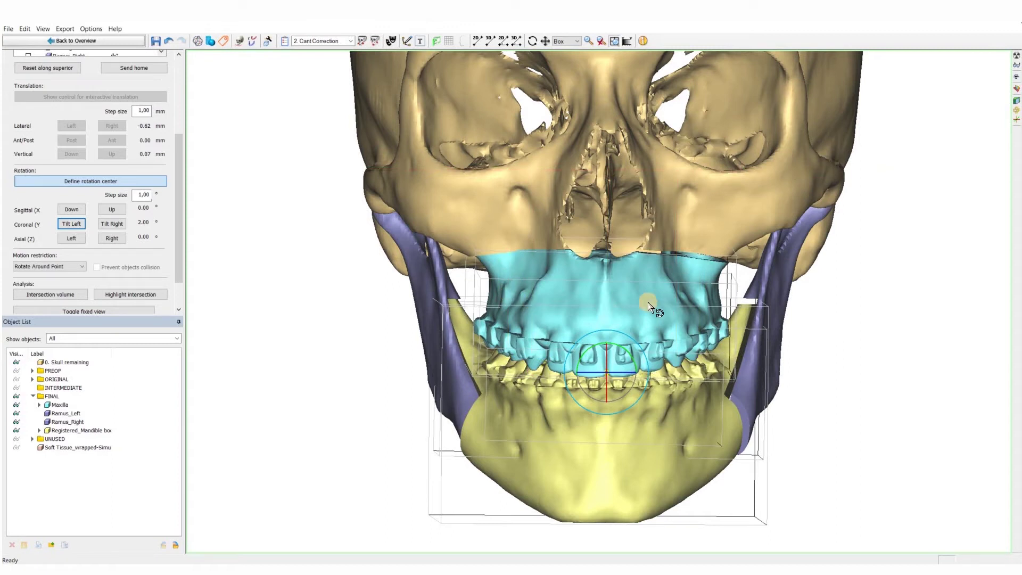
View the skull from the bottom and hide the registered mandible body to expose the maxillary arch.
left_click(1016, 76)
left_click(967, 149)
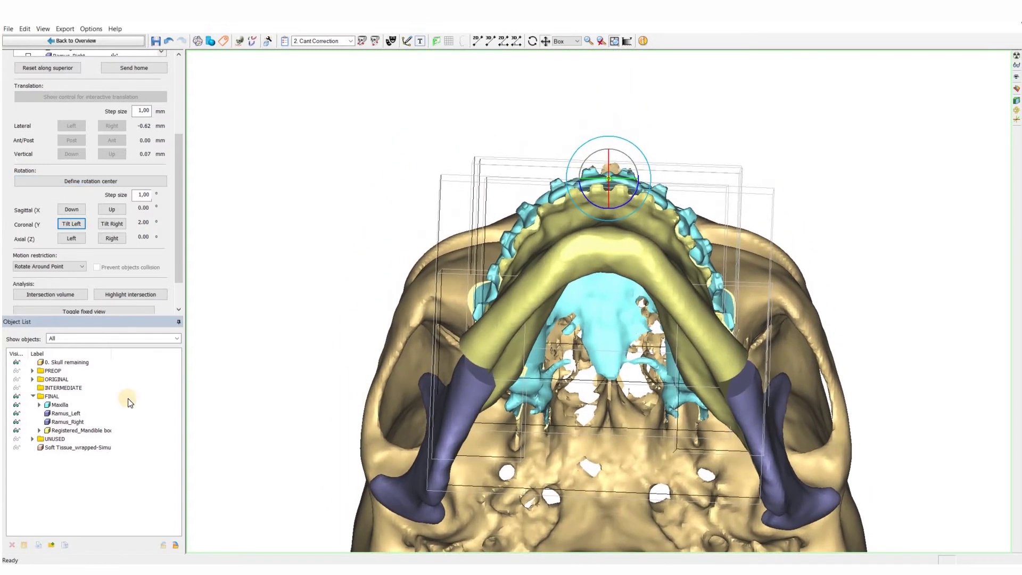
left_click(16, 430)
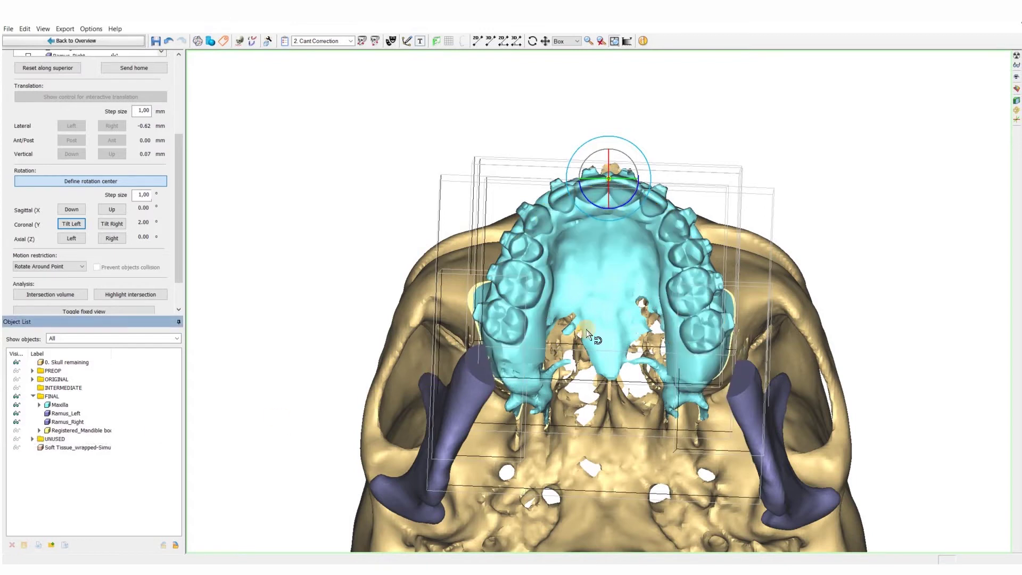
scroll(595, 321, "up", 5)
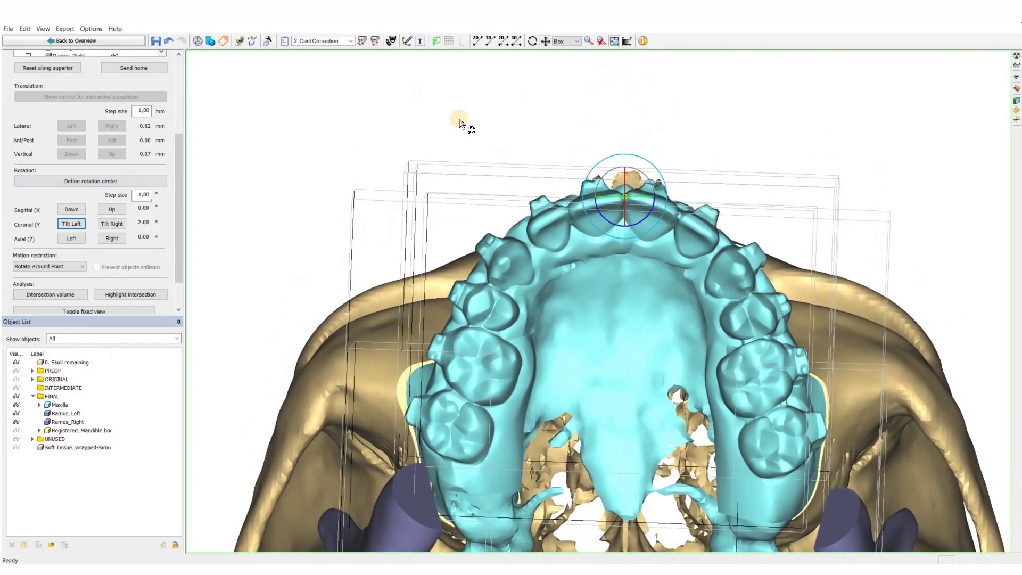
Show the midline reference and the reference grid, and line the maxillary arch up with the grid.
left_click(441, 42)
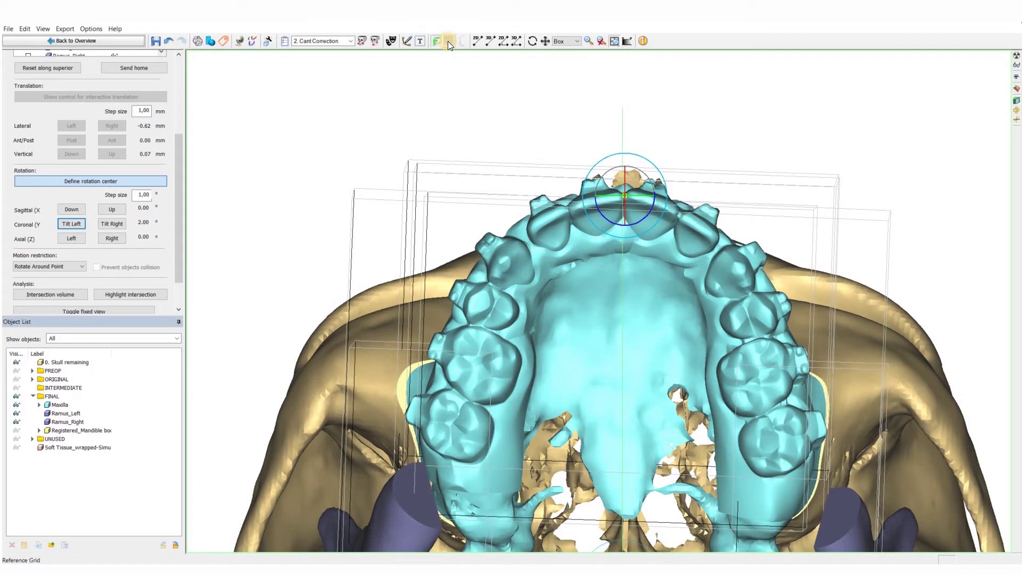
left_click(449, 40)
right_click_drag(704, 267, 697, 300)
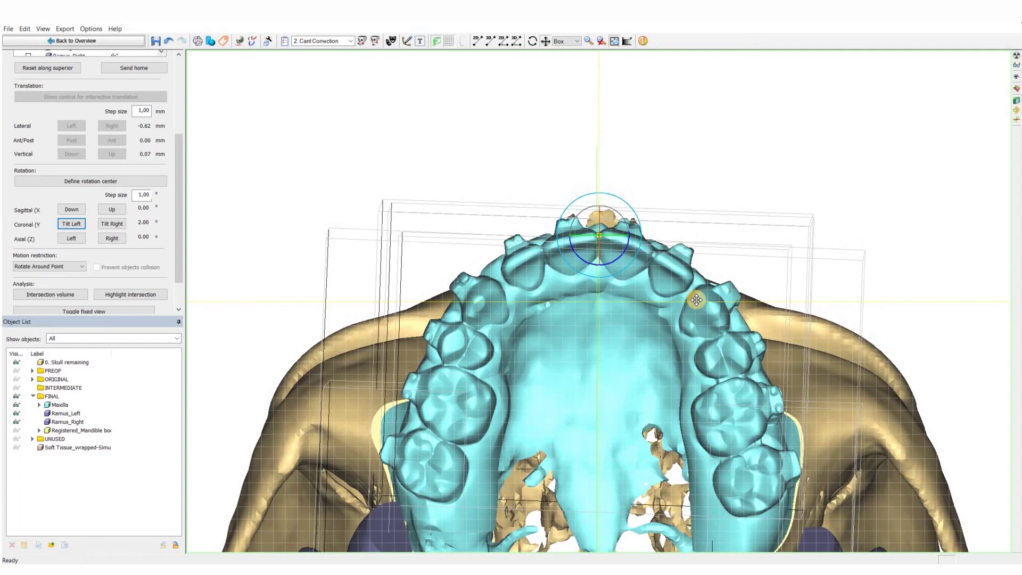
middle_click_drag(696, 299, 697, 302)
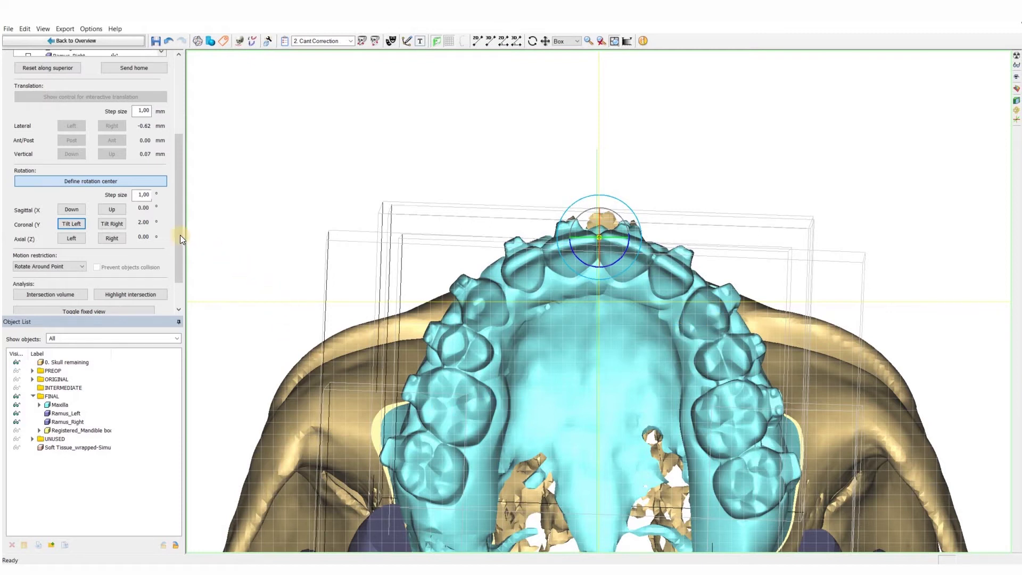
Rotate the selected segments axially 2° to the right and check the arch's symmetry against the grid.
scroll(179, 240, "down", 1)
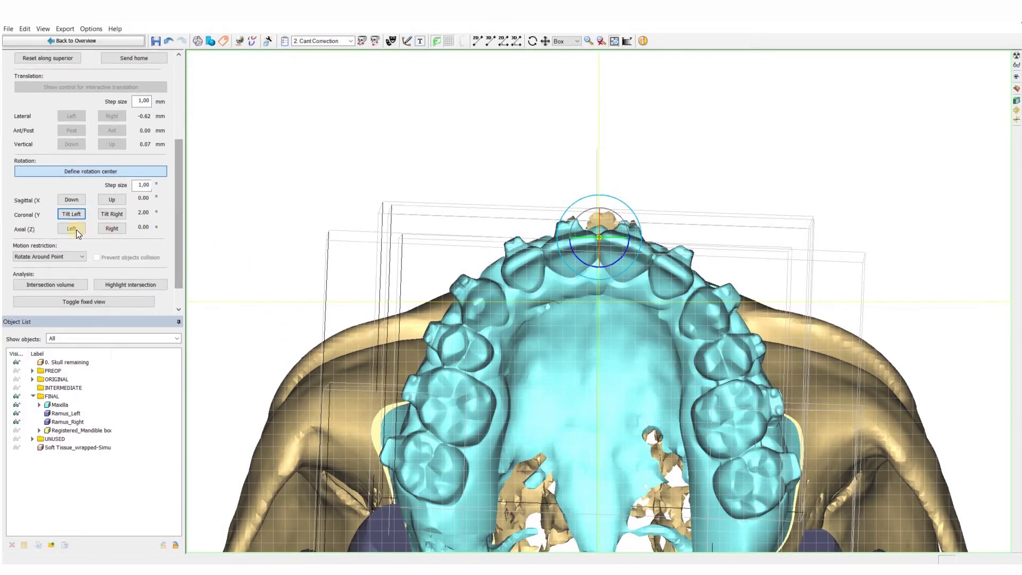
left_click(116, 228)
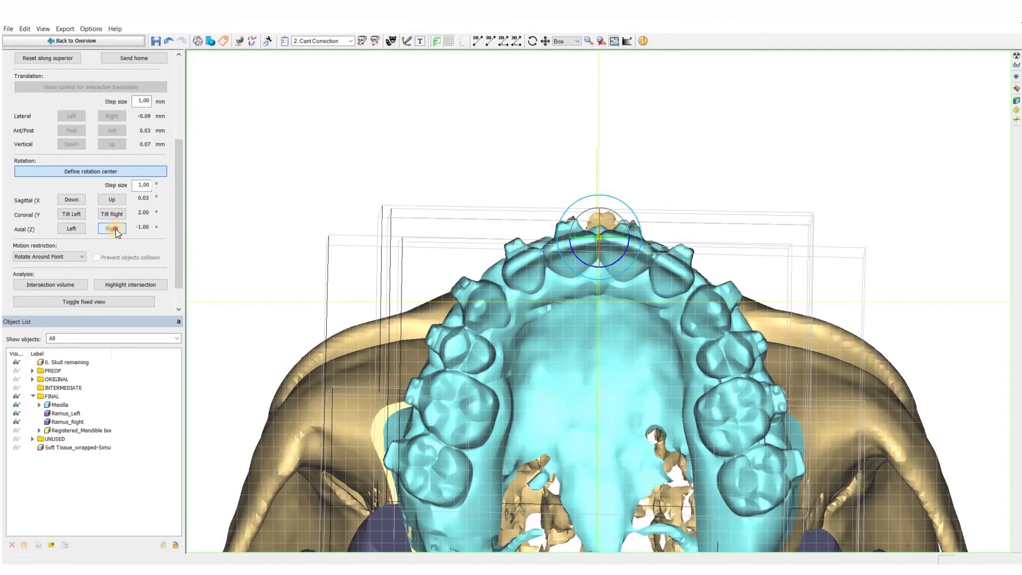
left_click(116, 229)
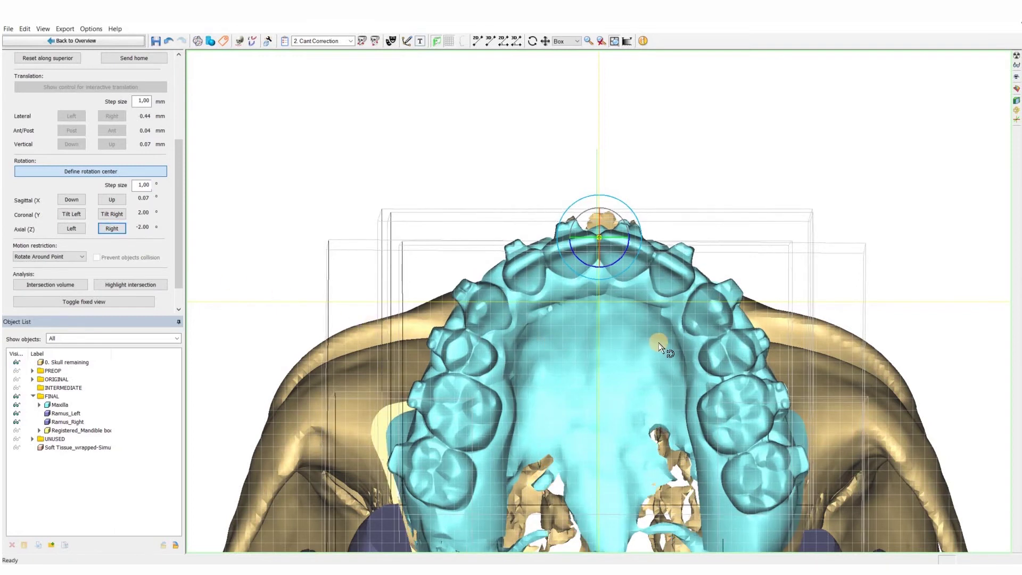
middle_click_drag(658, 341, 659, 338)
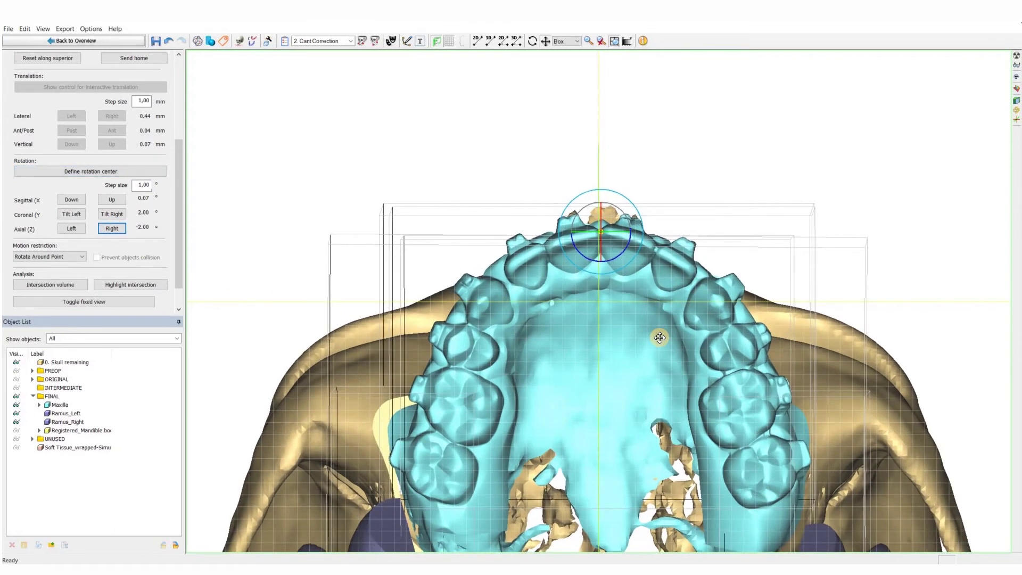
right_click_drag(660, 489, 663, 430)
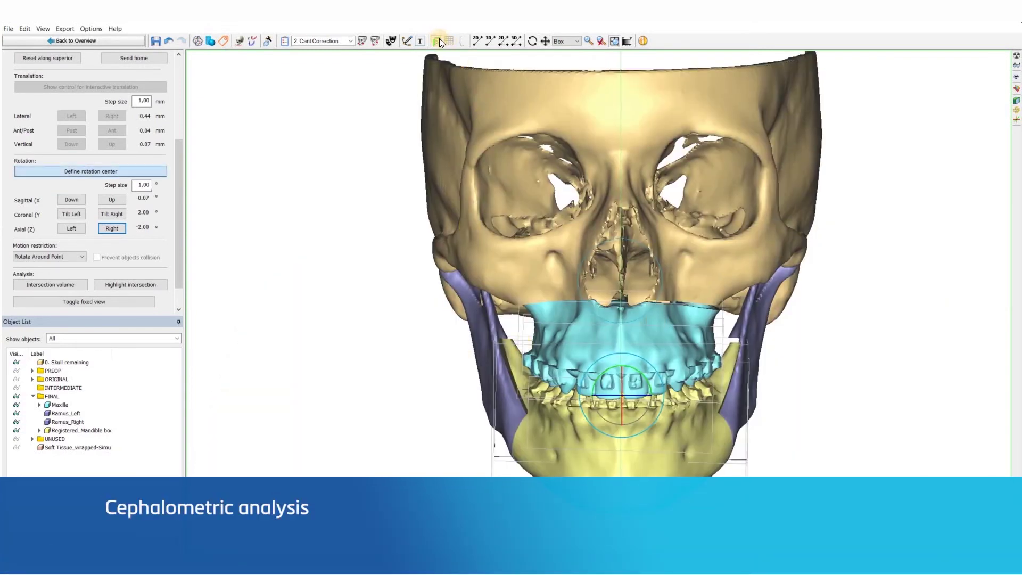
Set the motion restriction to No Restriction and translate the selected segments anteriorly in three 1 mm steps.
left_click(59, 258)
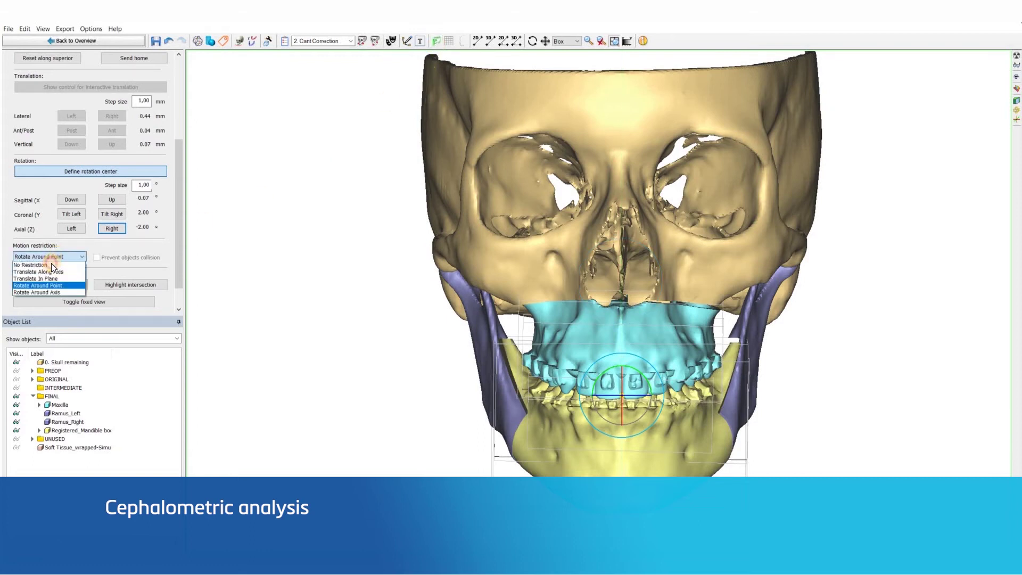
left_click(51, 265)
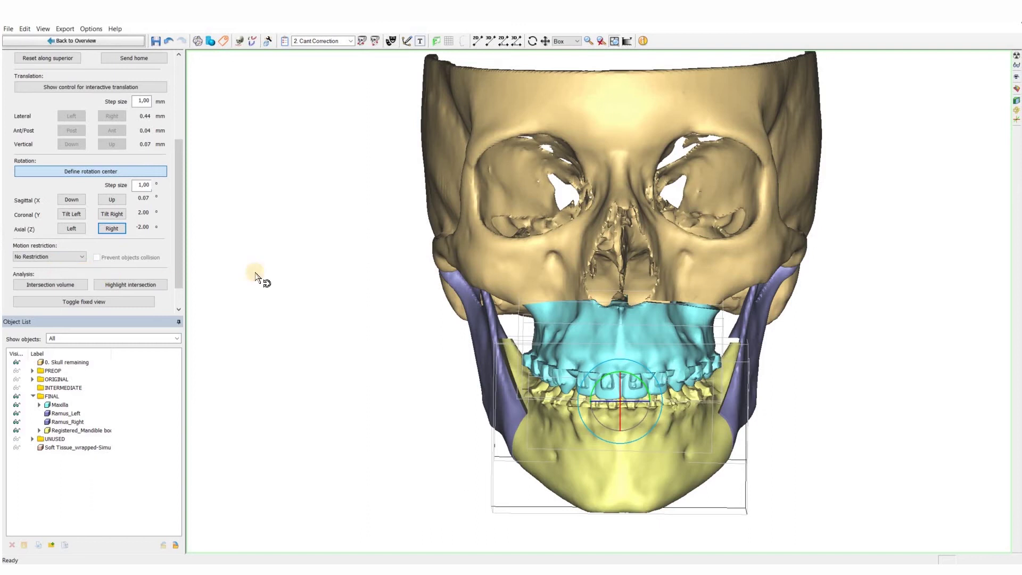
left_click(1016, 76)
left_click(961, 106)
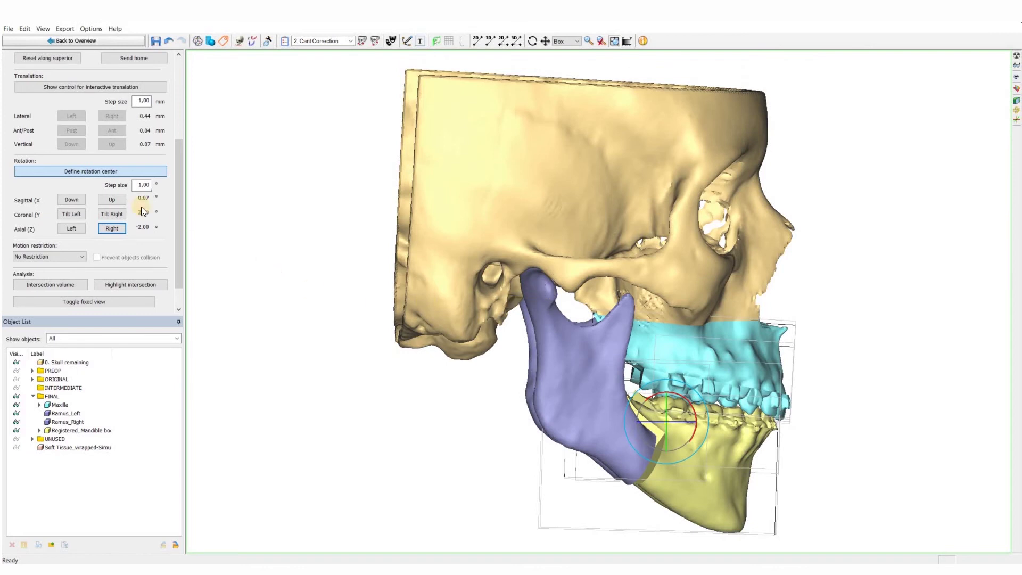
left_click(118, 87)
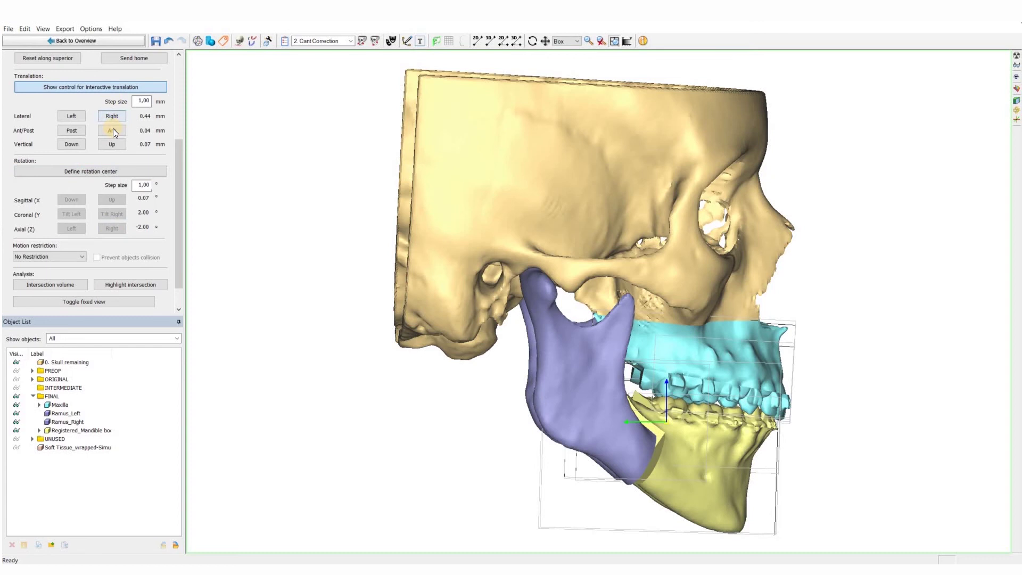
left_click(113, 130)
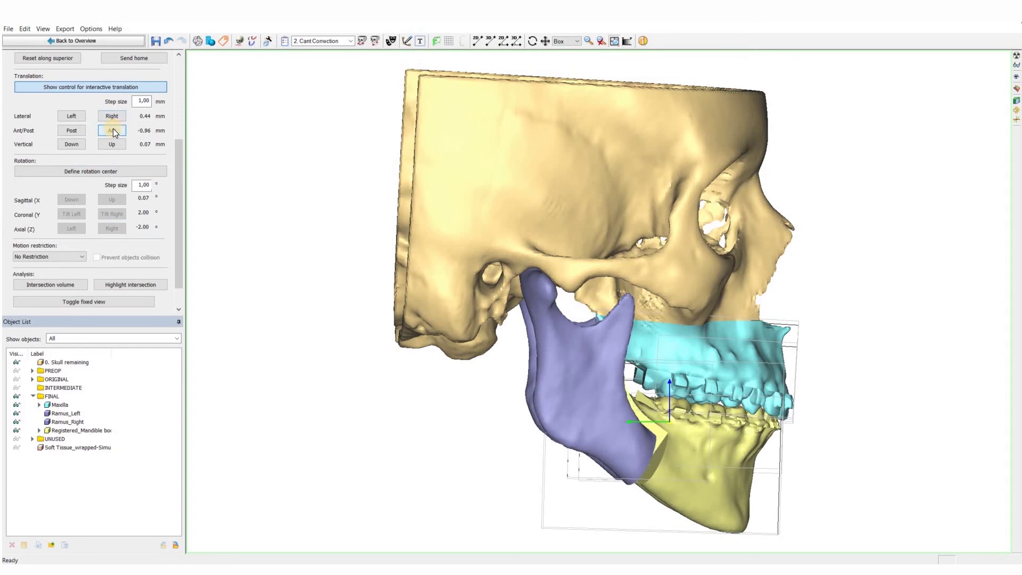
left_click(113, 130)
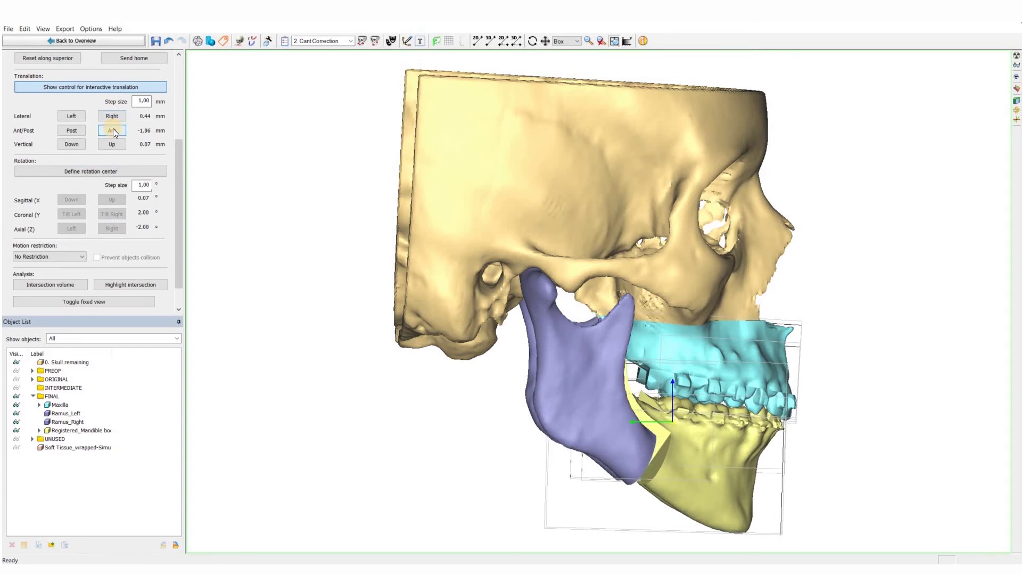
left_click(113, 129)
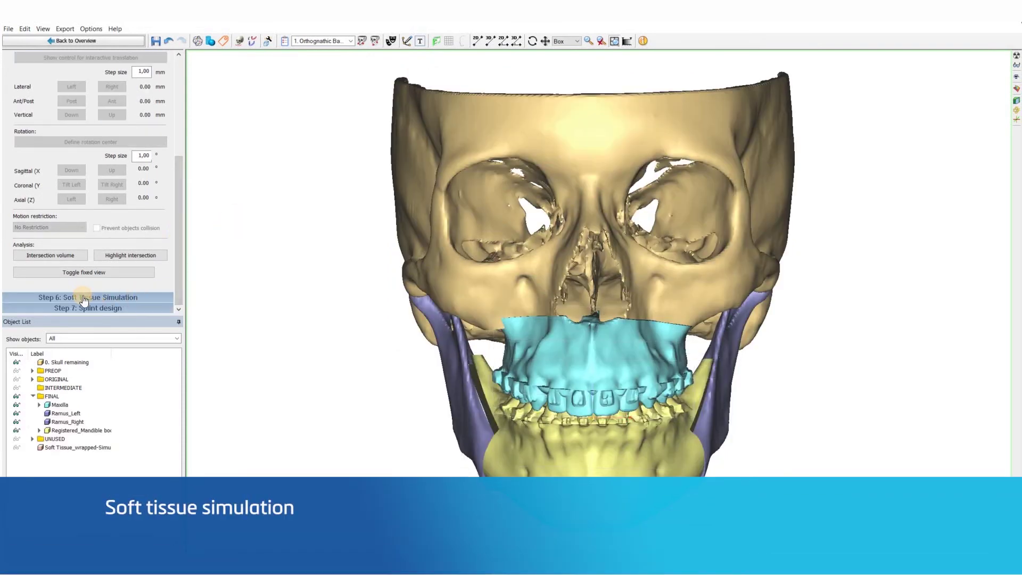
Start a new soft tissue simulation and choose Soft Tissue_wrapped as the pre-operative soft tissue.
left_click(84, 299)
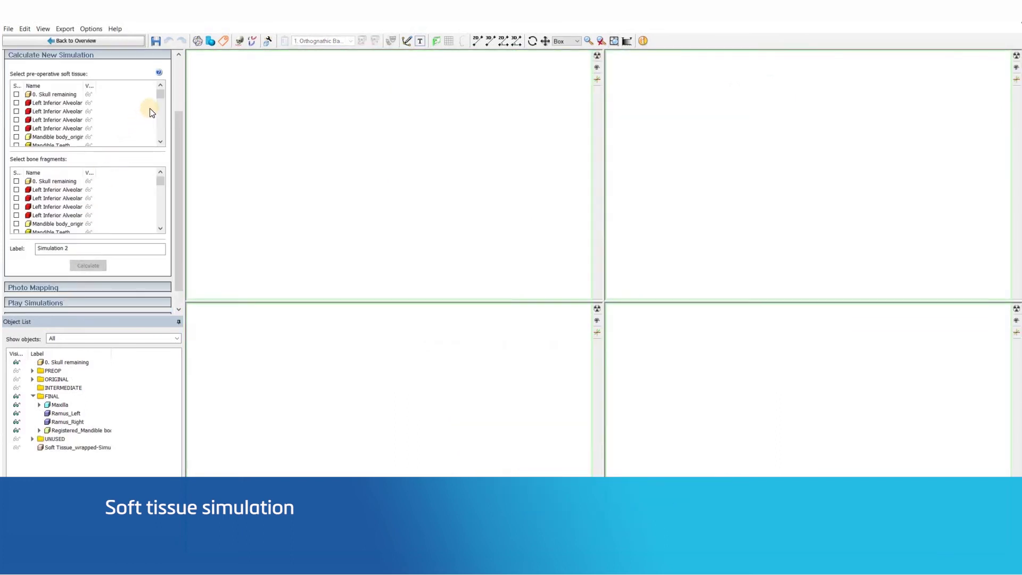
left_click_drag(160, 94, 159, 130)
left_click(158, 131)
left_click(158, 131)
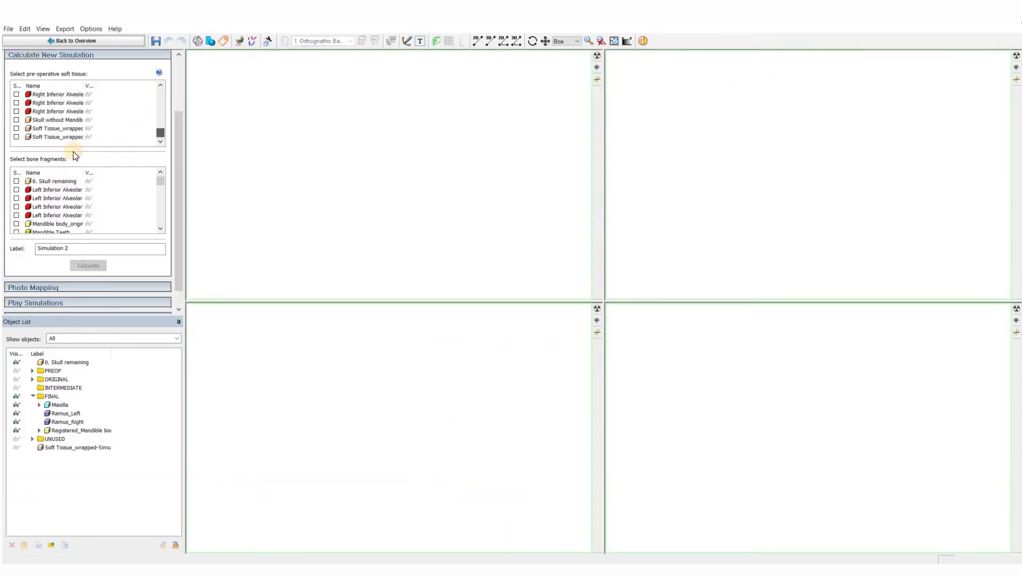
left_click(17, 137)
left_click_drag(94, 85, 109, 85)
left_click(17, 128)
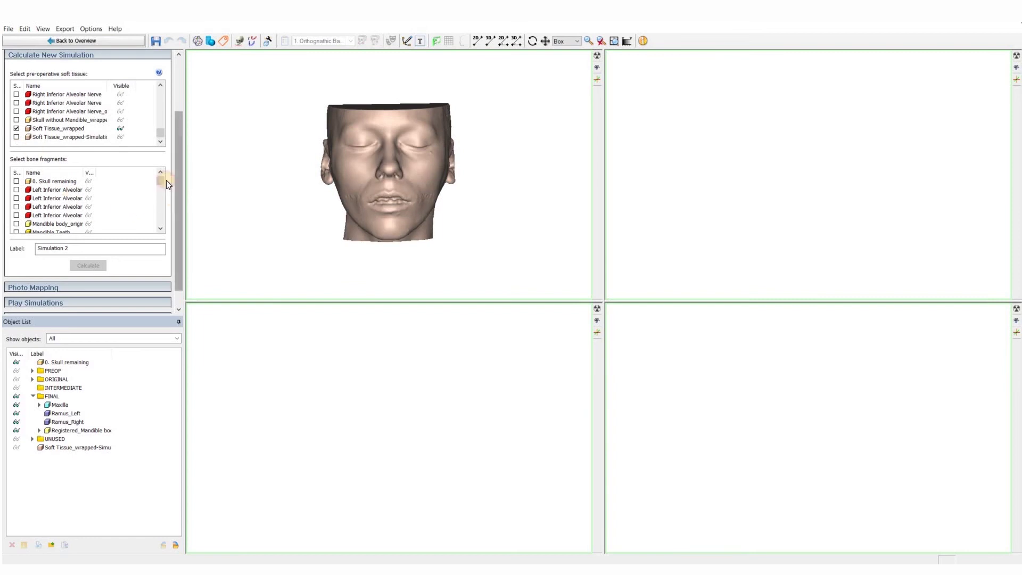
Include 0. Skull remaining and the maxilla as bone fragments for the simulation.
scroll(173, 197, "down", 1)
left_click(17, 160)
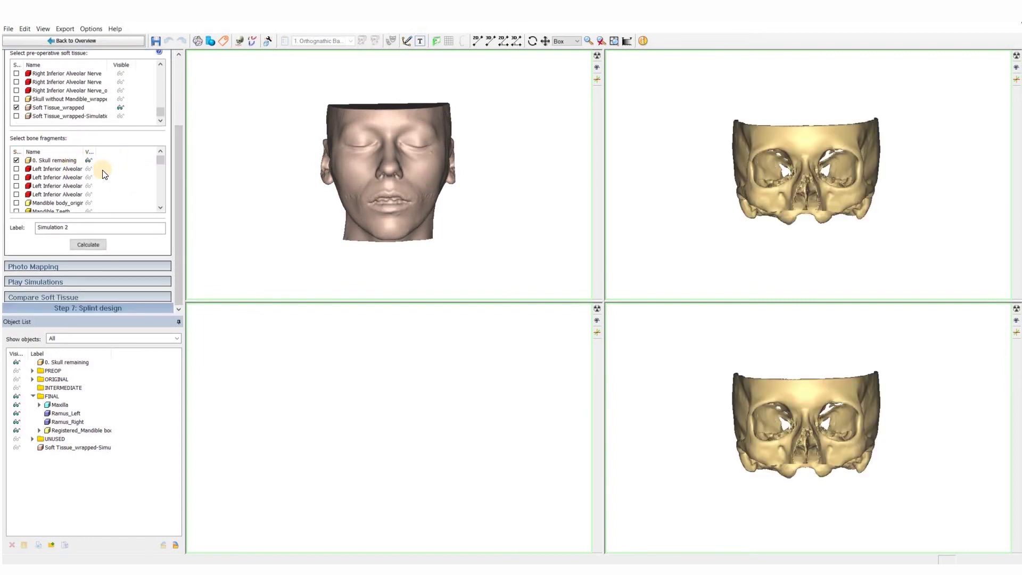
scroll(60, 176, "down", 3)
left_click(16, 186)
scroll(32, 189, "down", 2)
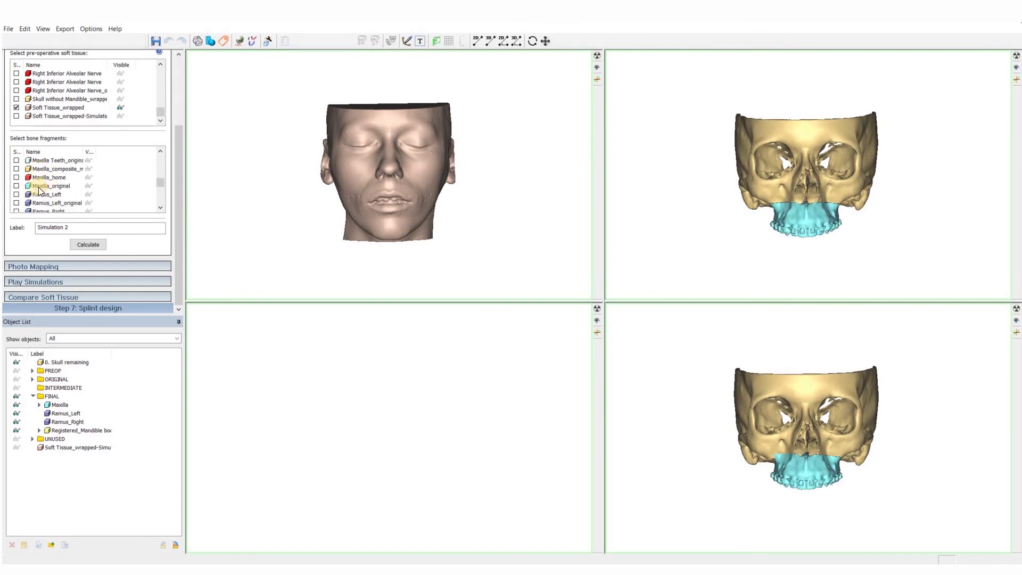
Add Ramus_Left, Ramus_Right and the registered mandible body to the bone fragments and calculate Simulation 2.
left_click(17, 194)
scroll(17, 191, "down", 1)
left_click(16, 185)
scroll(18, 191, "down", 1)
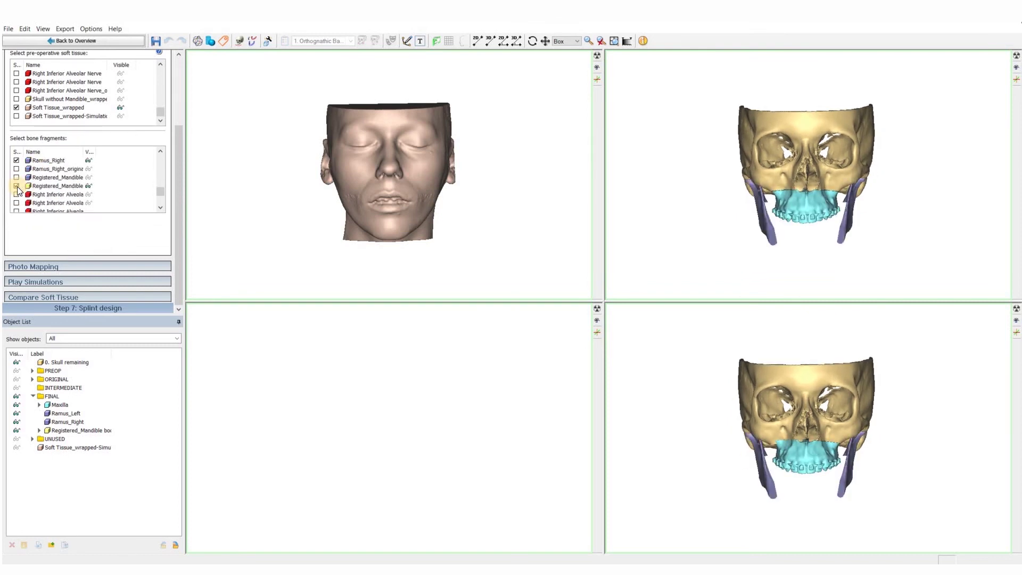
left_click(17, 186)
scroll(53, 181, "down", 2)
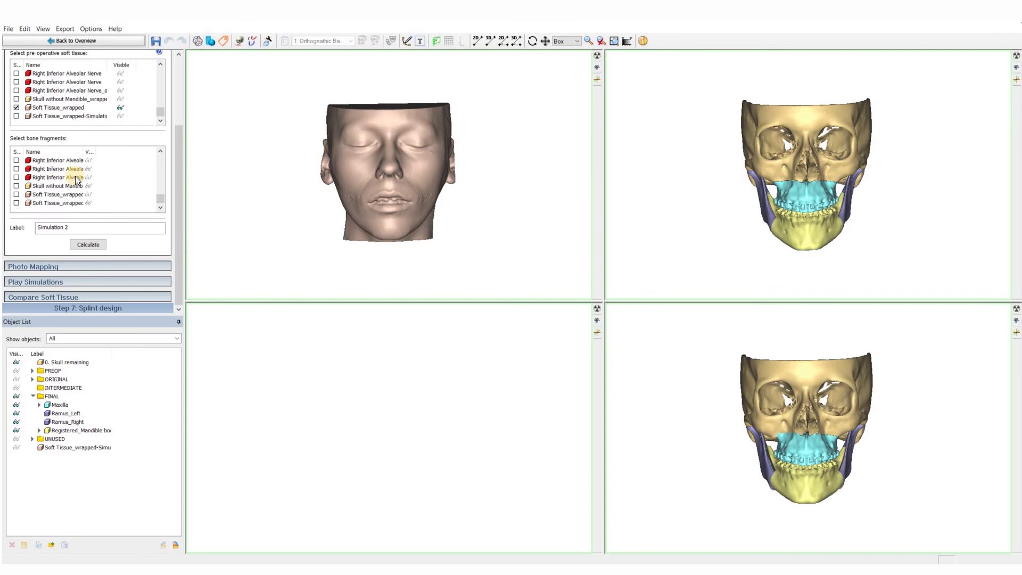
left_click(87, 245)
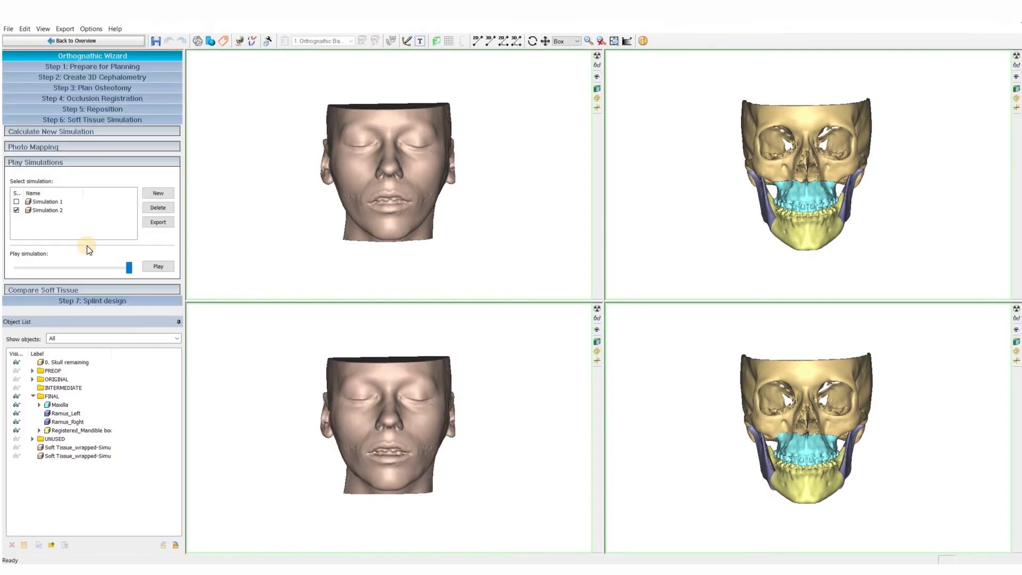
Play Simulation 2 and show the soft tissue and bone models from the right in all four views.
left_click(159, 266)
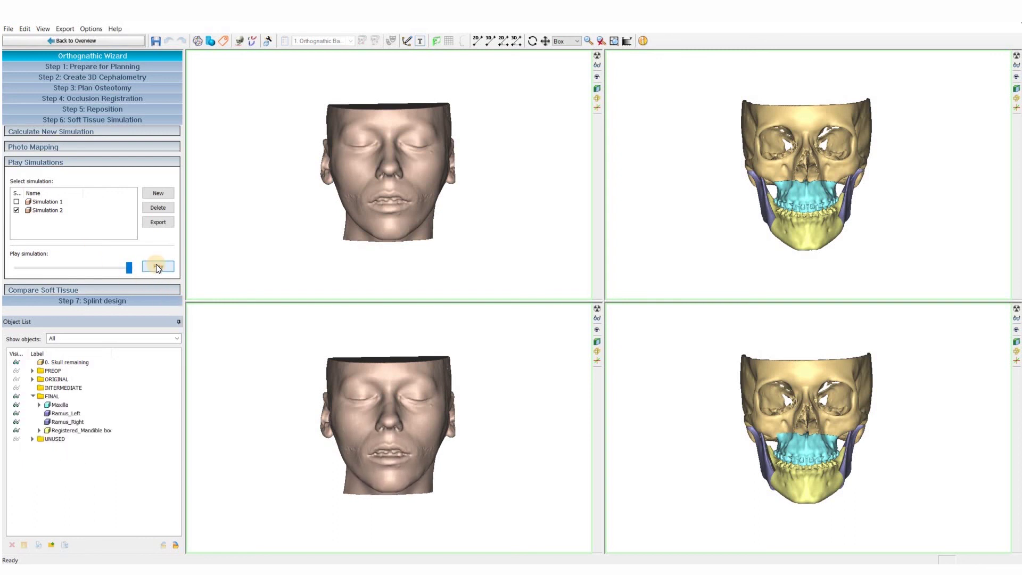
left_click(597, 330)
left_click(548, 362)
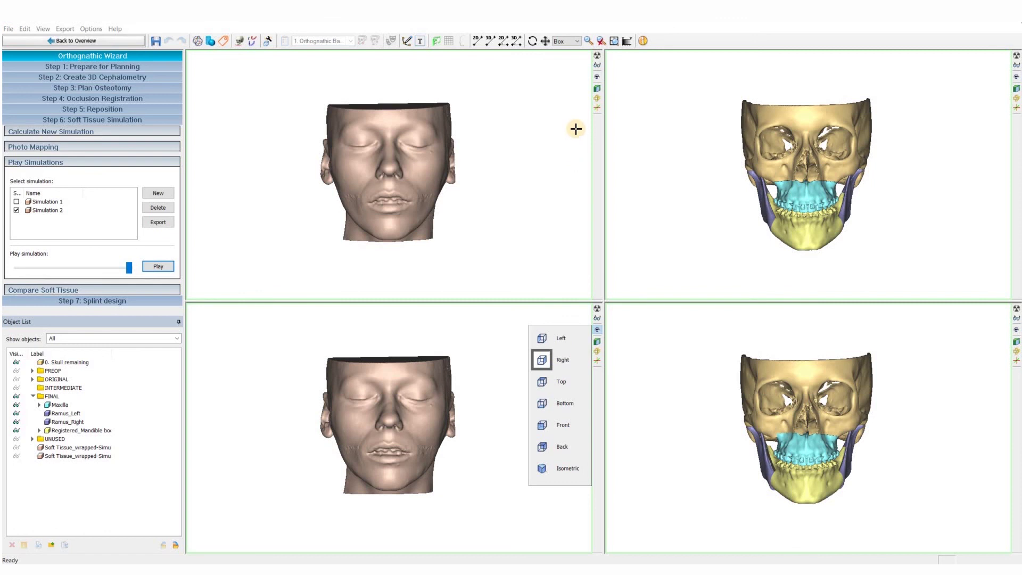
left_click(597, 77)
left_click(545, 108)
left_click(1017, 77)
left_click(963, 107)
left_click(1016, 330)
left_click(962, 360)
left_click(961, 360)
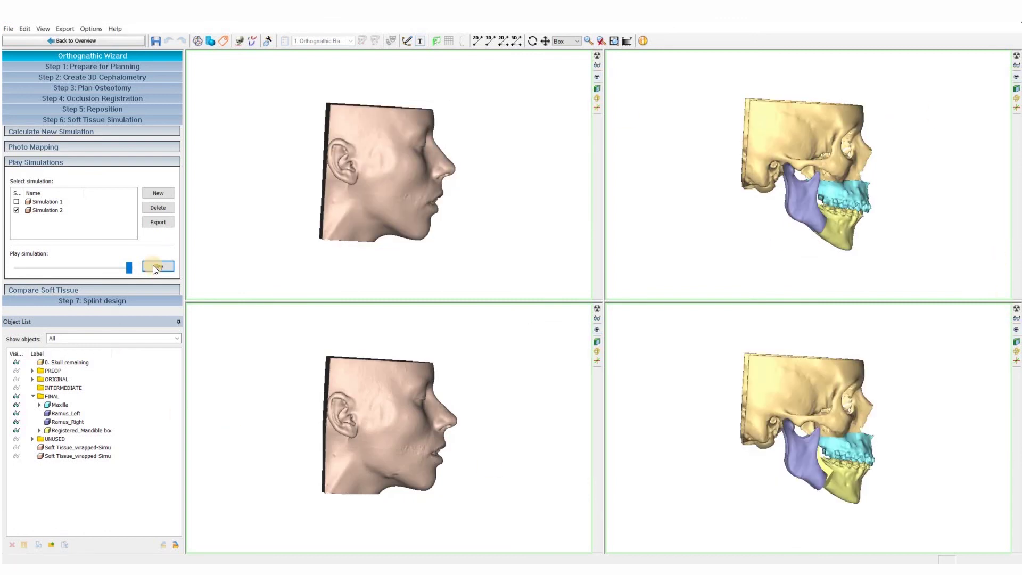